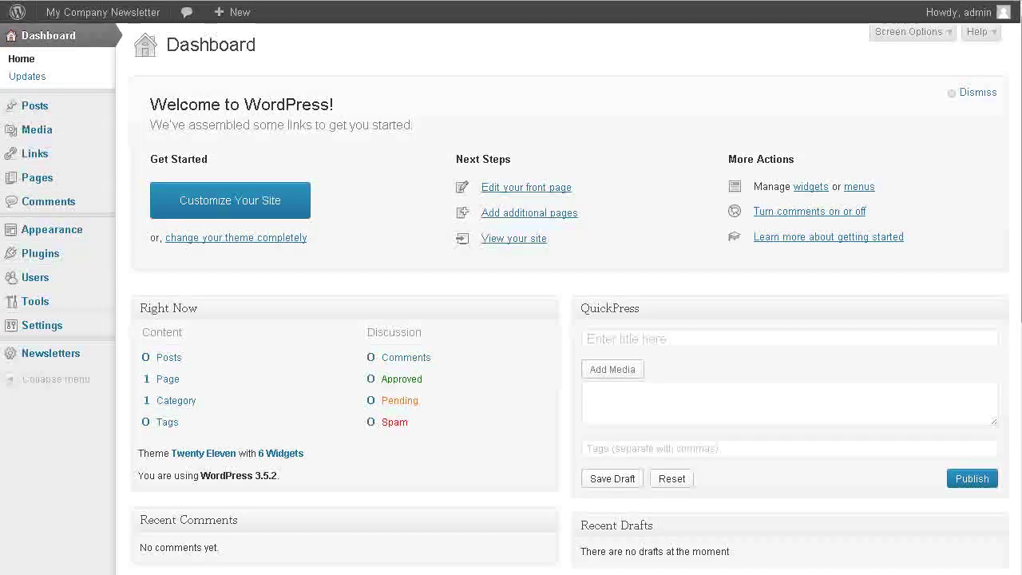
- Search the plugin directory for "wp-db backup", then install and activate the WP-DB-Backup plugin
mouse_move(32, 255)
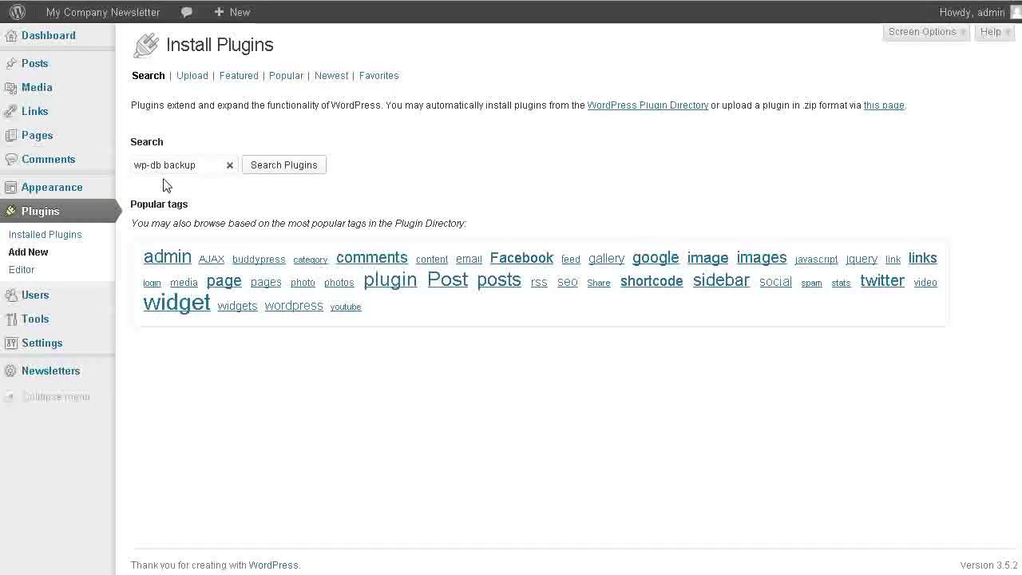
click(274, 171)
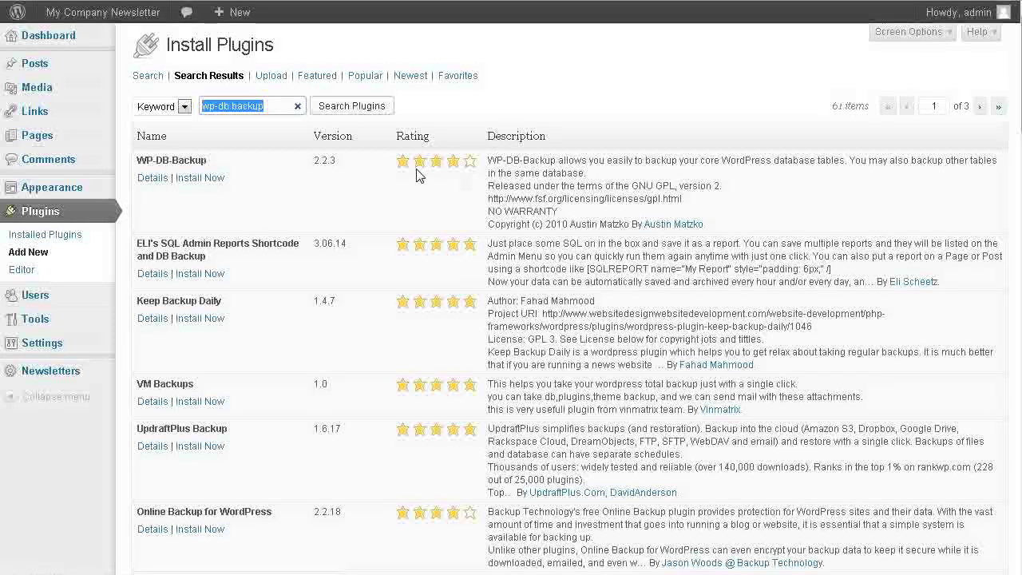
click(200, 177)
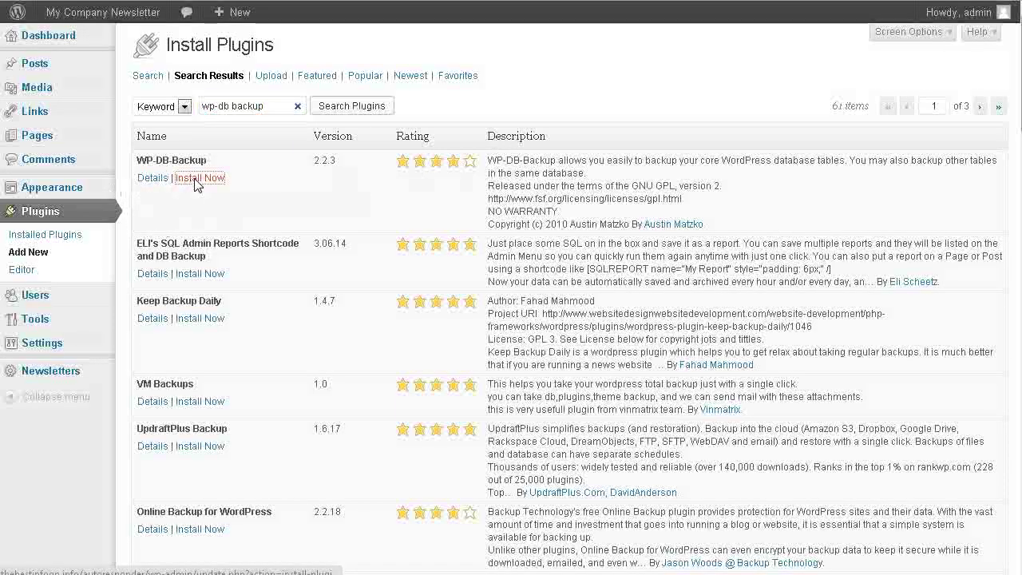
click(545, 278)
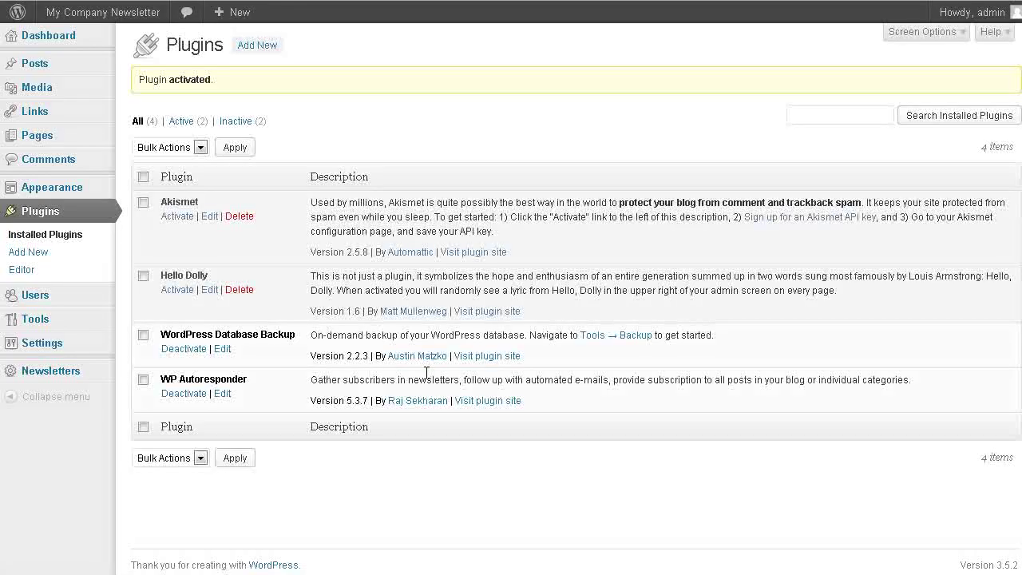
- Open the Backup tool and include all optional wp_wpr tables, from autoresponder_messages to subscription_form, in the one-time backup
mouse_move(40, 324)
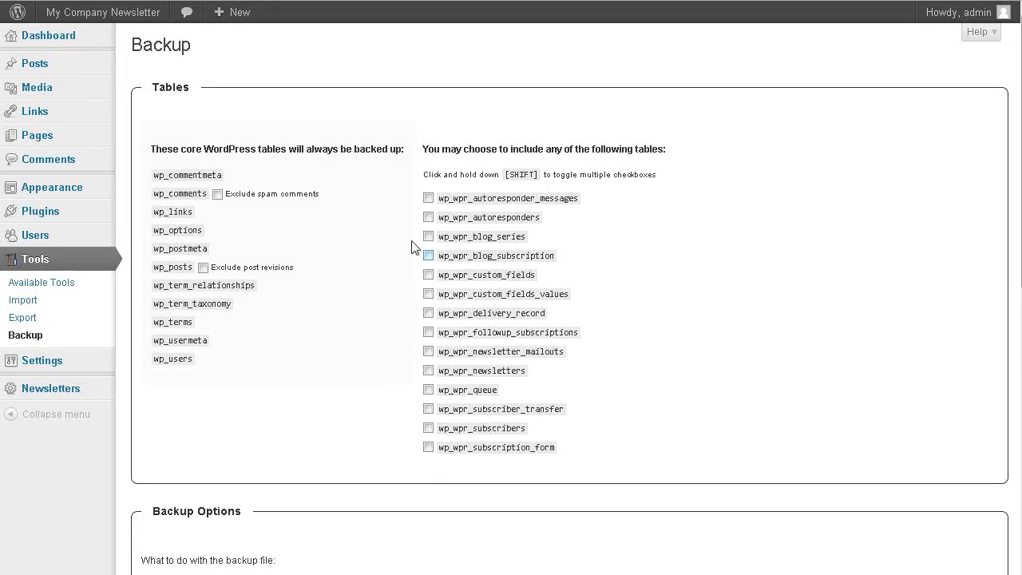
click(428, 199)
click(429, 236)
click(429, 256)
click(428, 274)
click(429, 294)
click(429, 314)
click(429, 332)
click(429, 352)
click(428, 370)
click(429, 390)
click(429, 408)
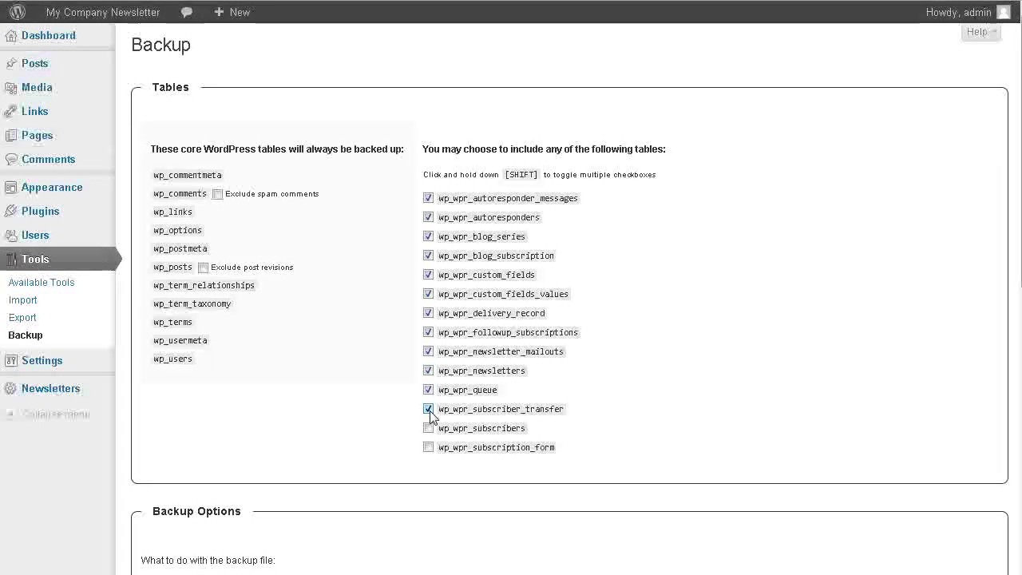
click(429, 428)
click(429, 447)
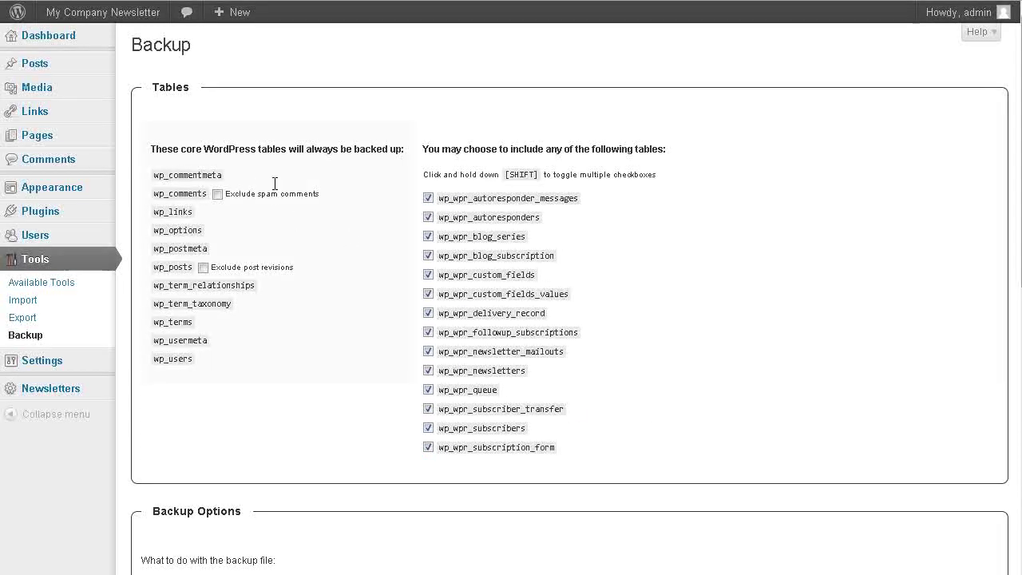
- Set the one-time backup's delivery to email and replace the recipient with a different e-mail address
scroll(324, 201, down, 4)
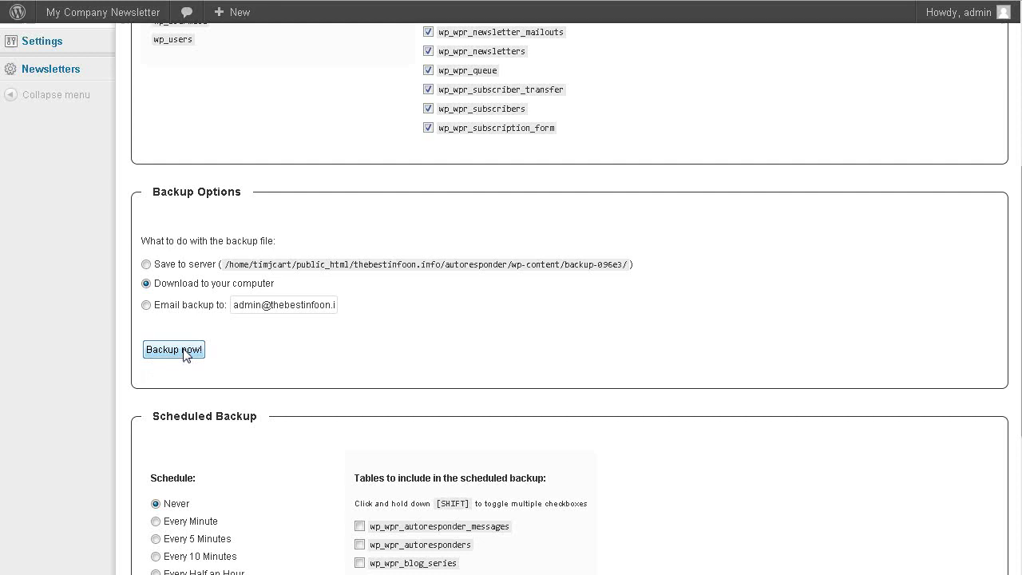
click(146, 304)
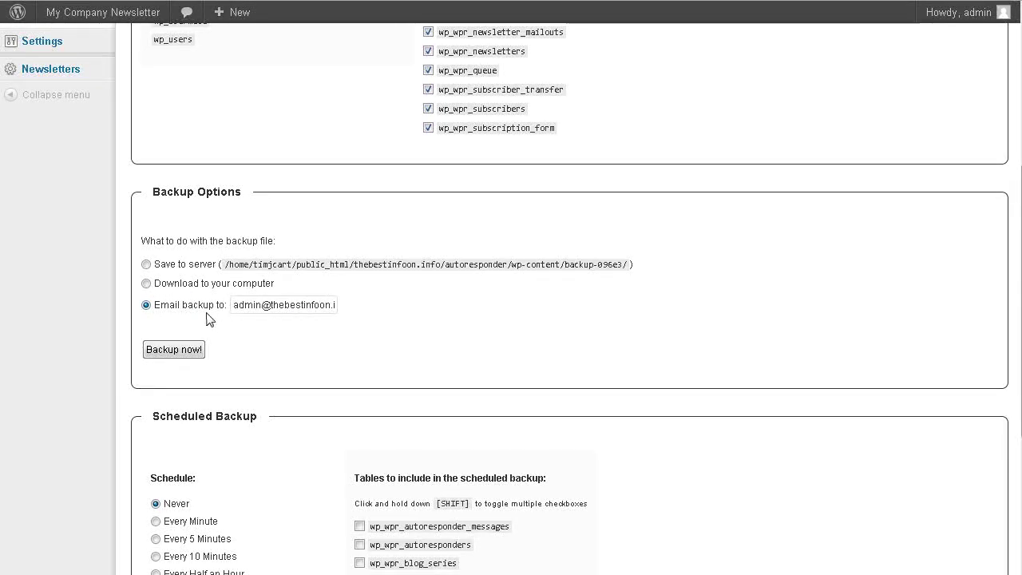
drag(235, 304, 526, 310)
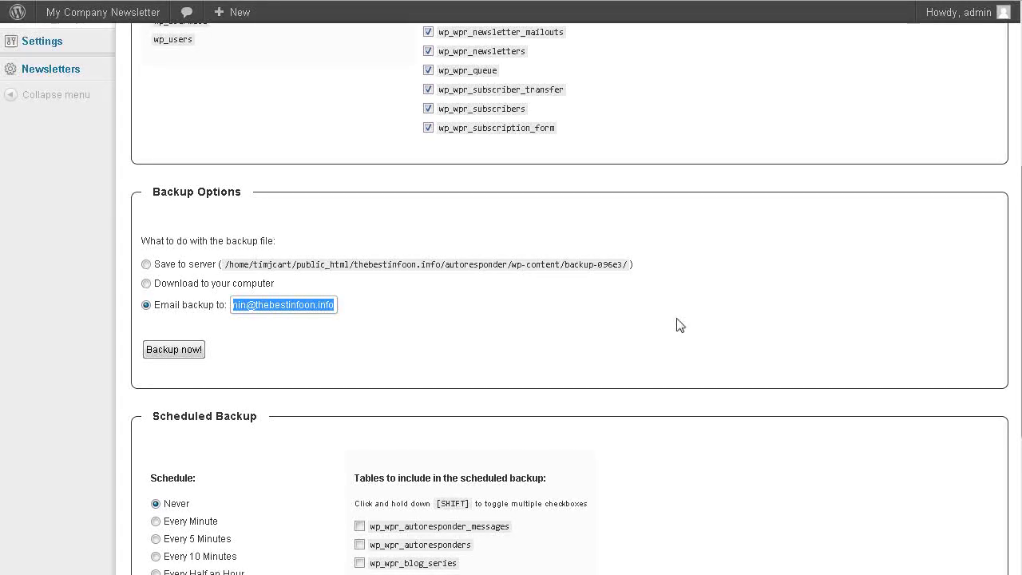
key(End)
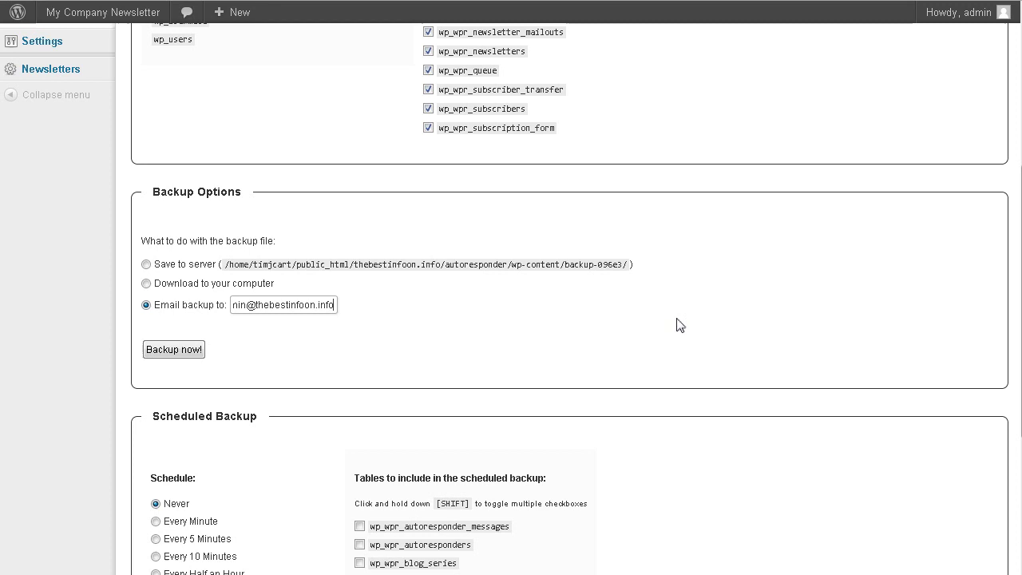
key(ctrl+v)
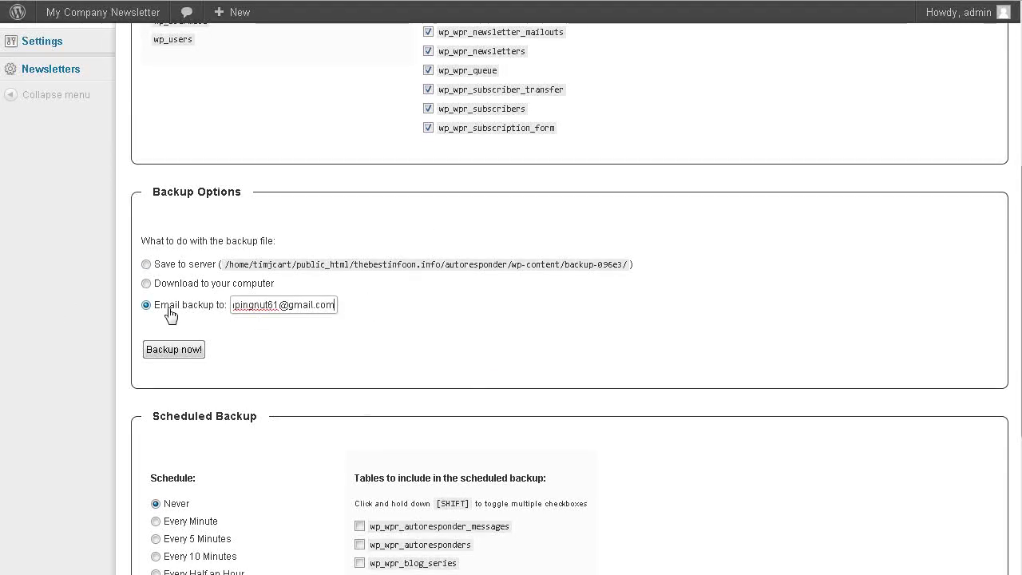
- Set the scheduled backup's frequency to Once Daily
scroll(288, 300, down, 2)
scroll(290, 301, down, 2)
scroll(299, 256, up, 8)
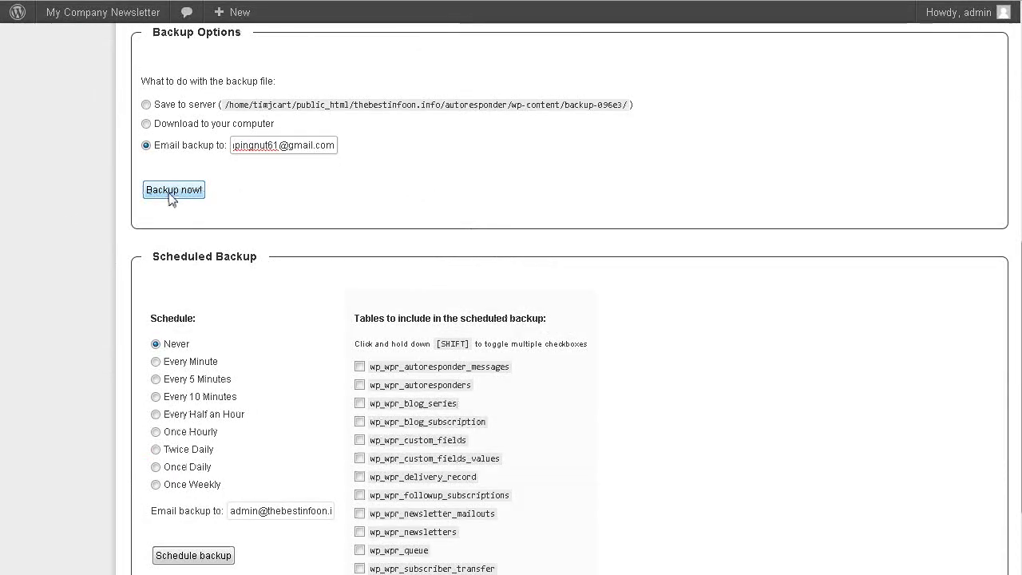
scroll(431, 72, up, 4)
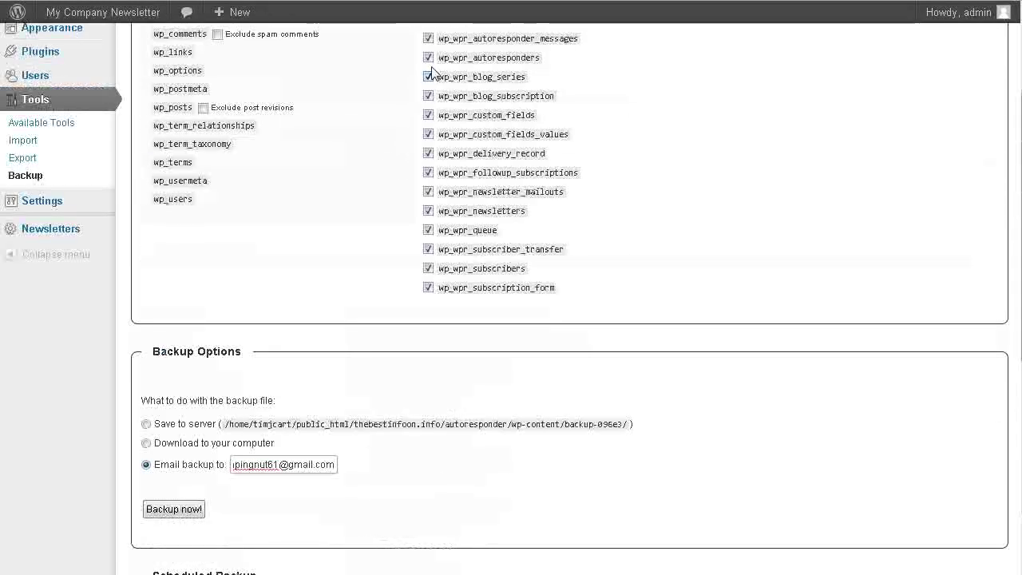
scroll(440, 254, down, 5)
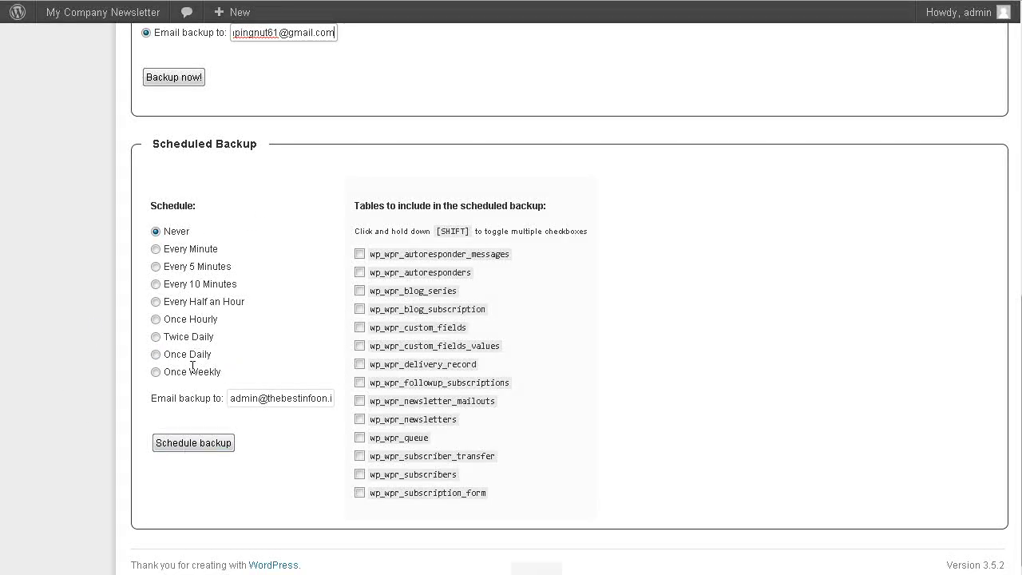
click(156, 356)
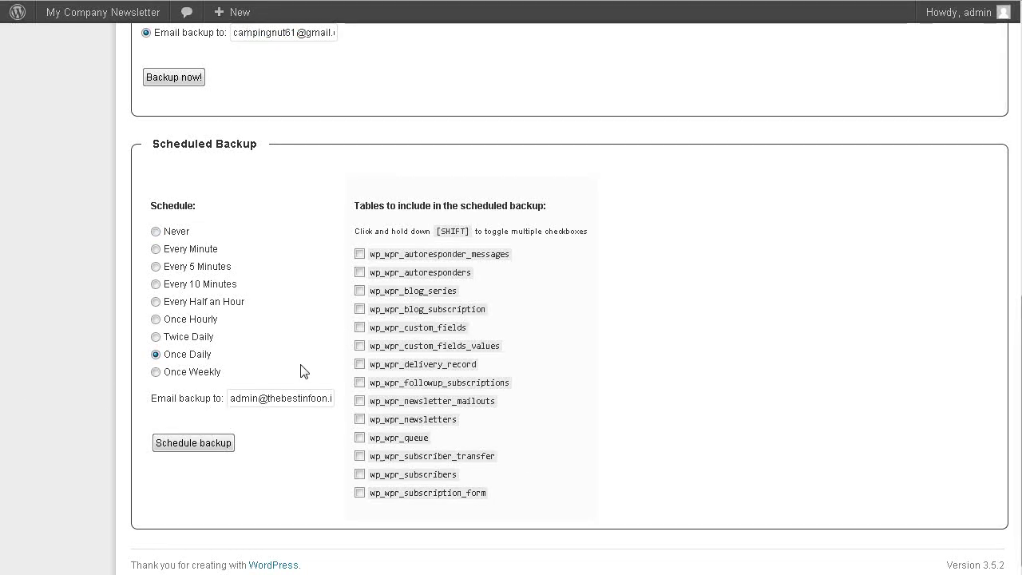
- Include all optional wp_wpr tables in the scheduled backup and save the schedule
click(359, 254)
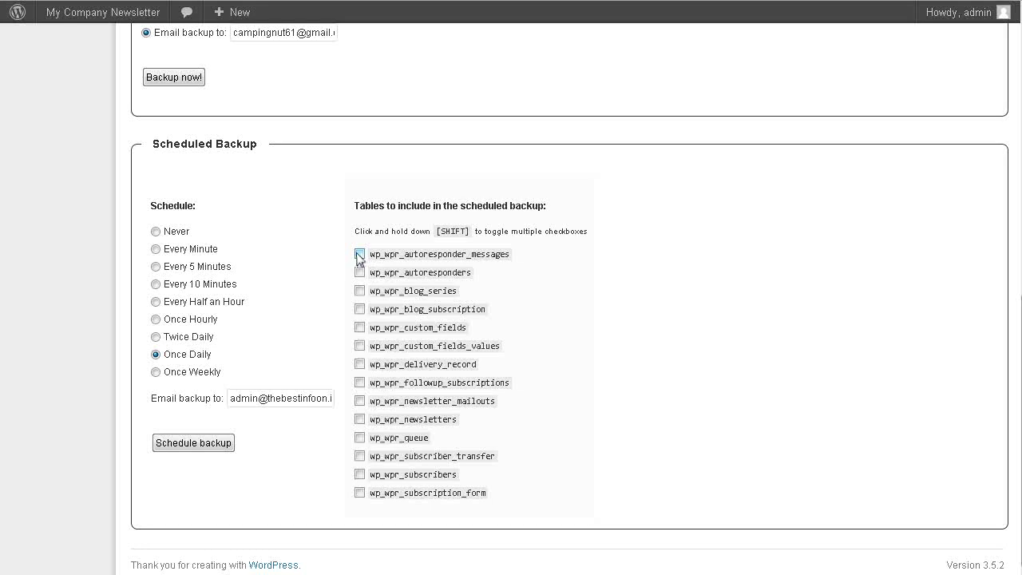
click(359, 290)
click(359, 328)
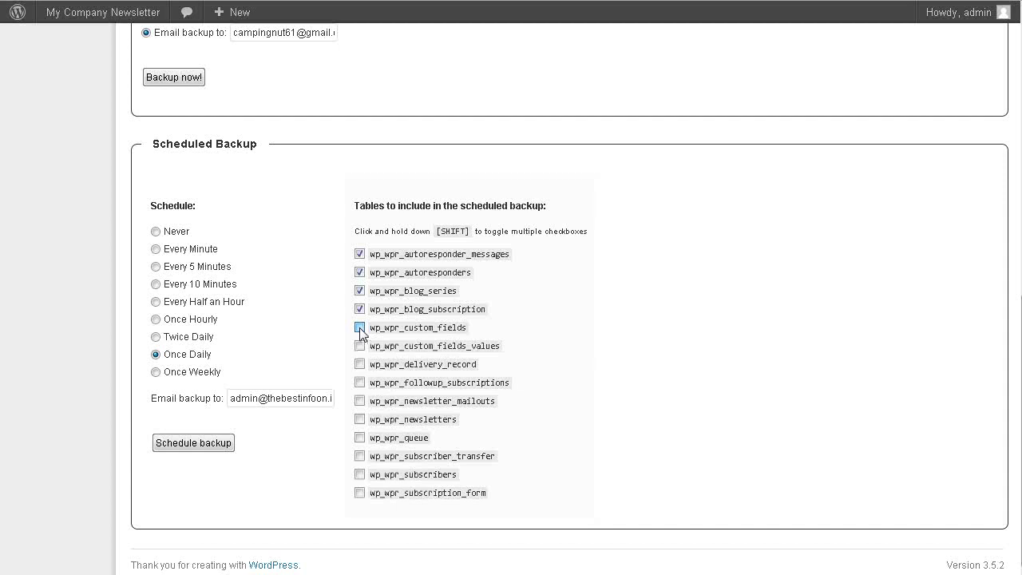
click(360, 345)
click(359, 364)
click(359, 383)
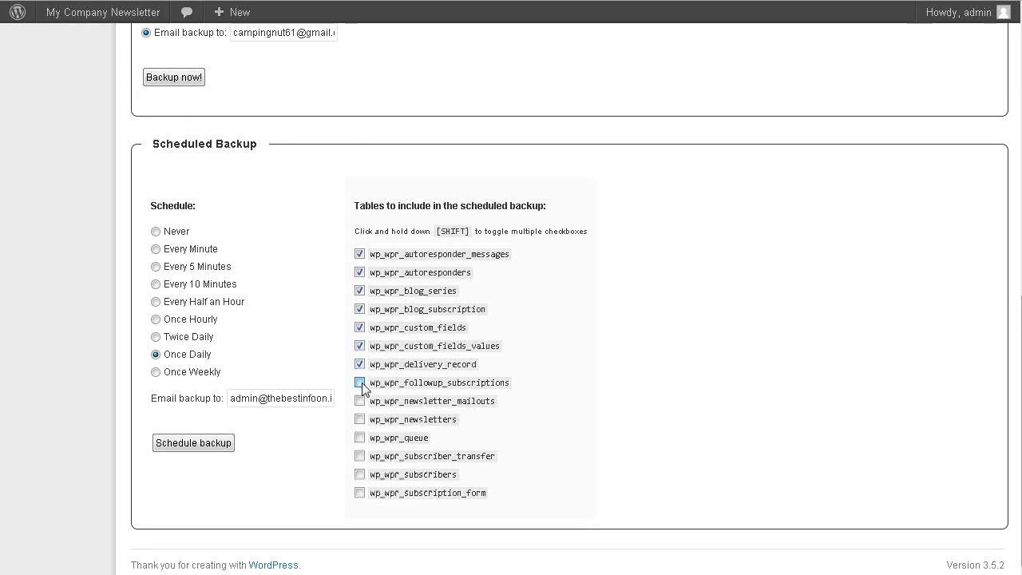
click(360, 401)
click(360, 420)
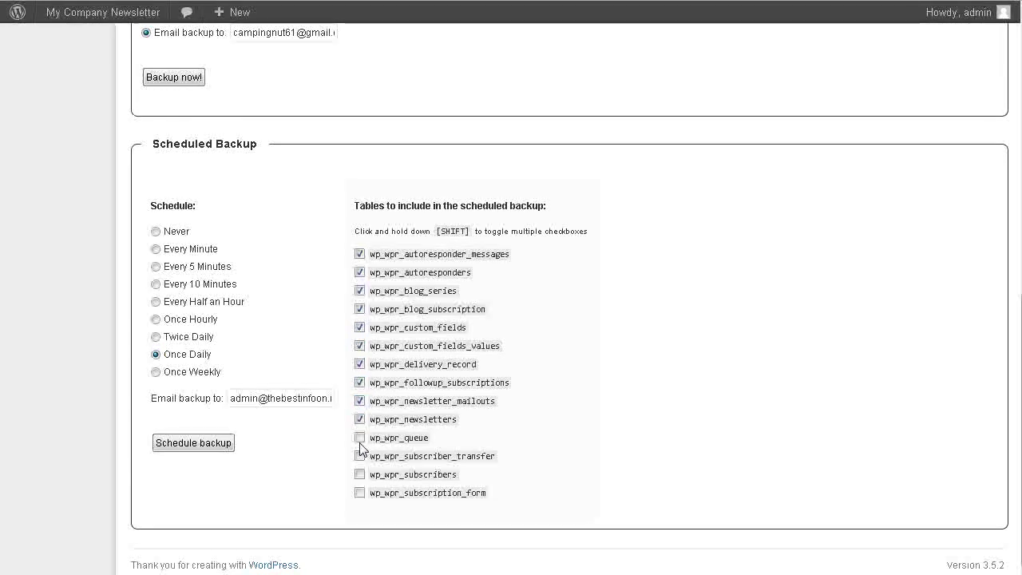
click(359, 437)
click(360, 457)
click(360, 475)
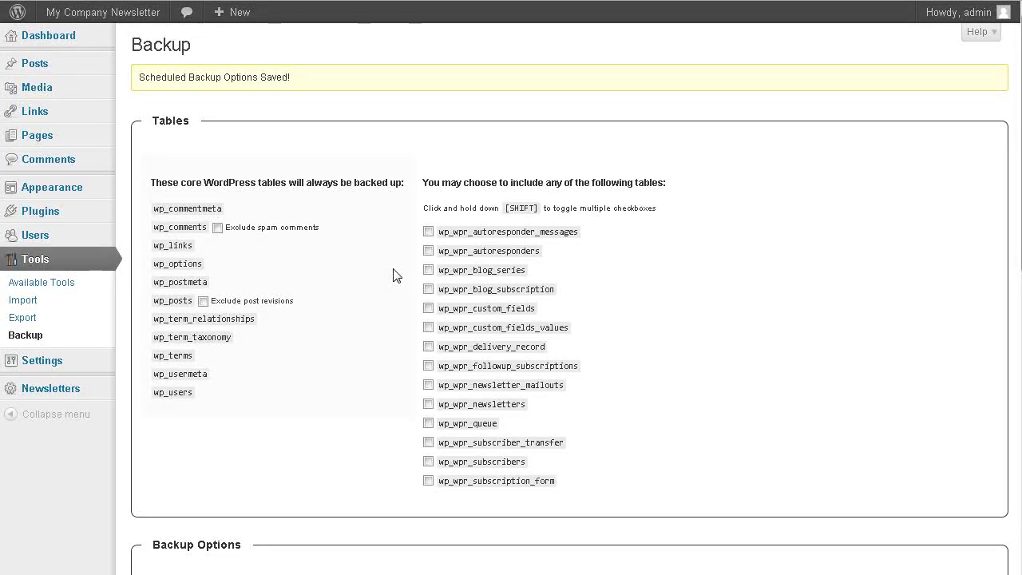
- Select all fourteen optional wp_wpr tables again for the one-time backup
scroll(388, 274, down, 4)
scroll(388, 273, up, 2)
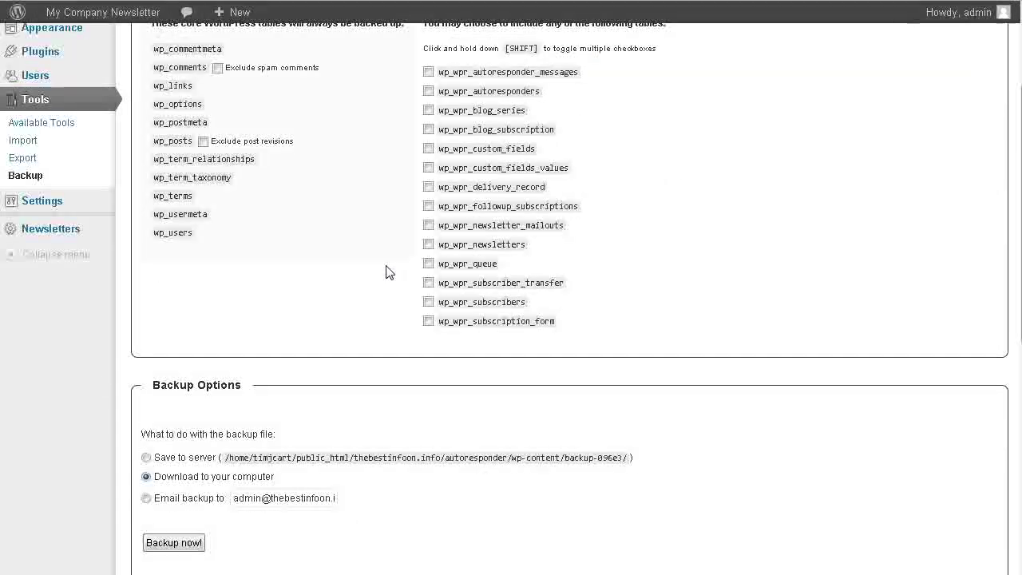
scroll(388, 273, up, 2)
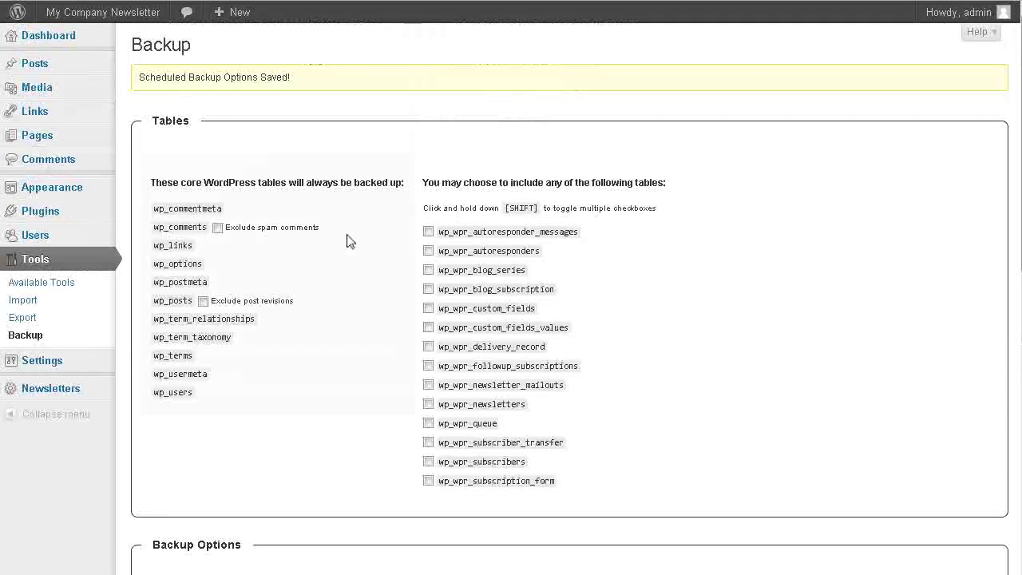
click(429, 231)
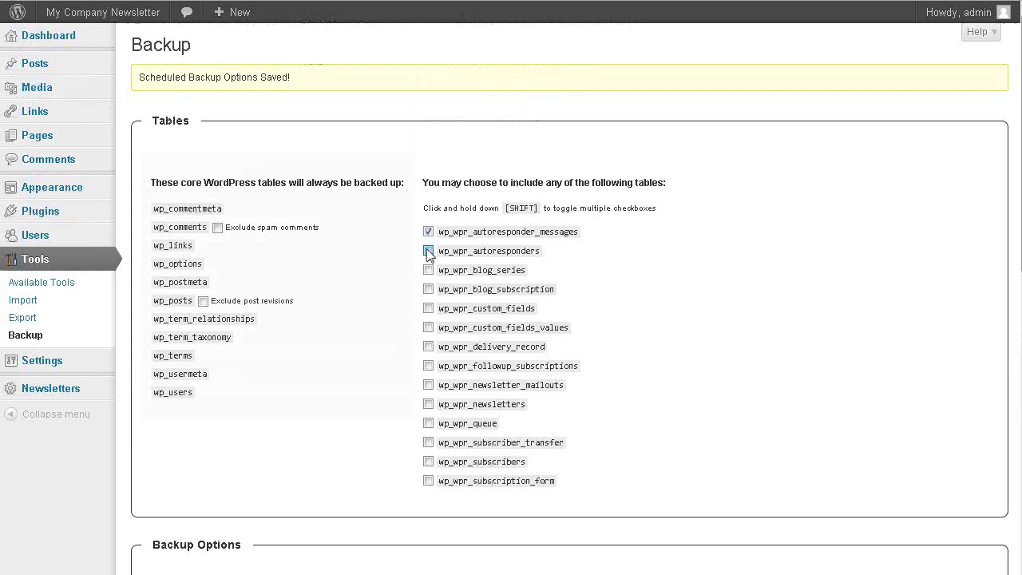
click(429, 251)
click(428, 270)
click(429, 289)
click(429, 308)
click(429, 327)
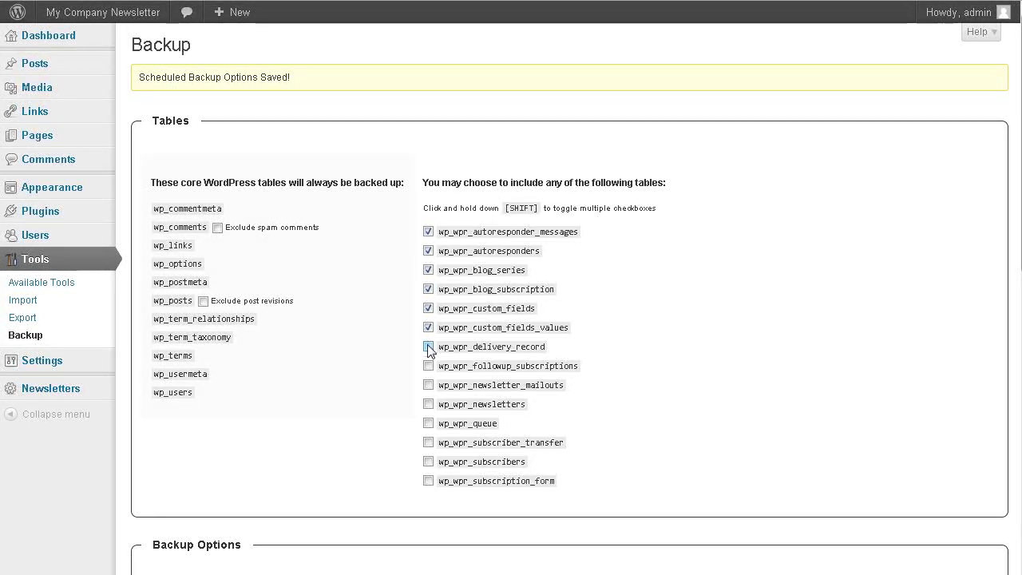
click(429, 346)
click(429, 365)
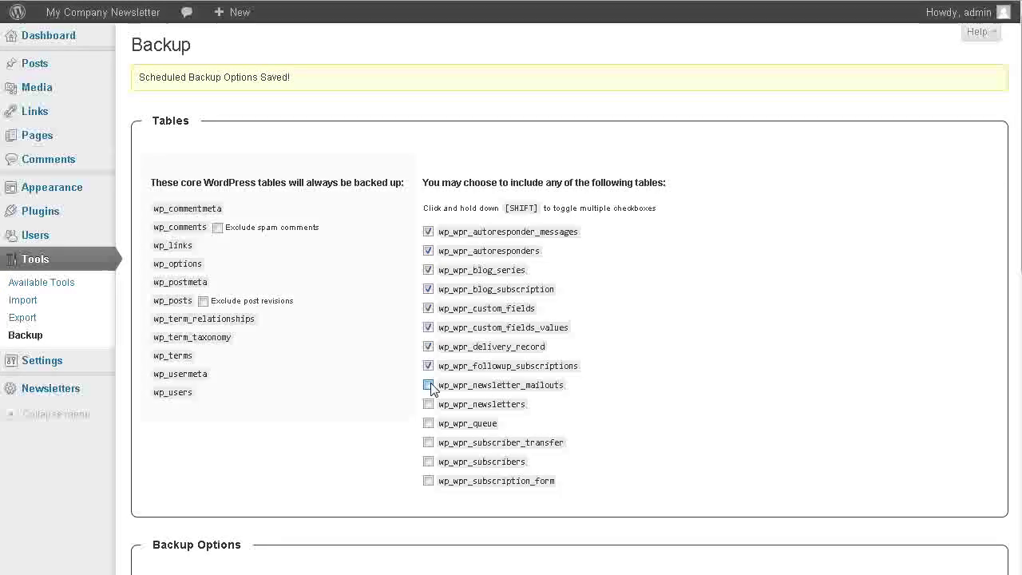
click(429, 384)
click(429, 404)
click(429, 423)
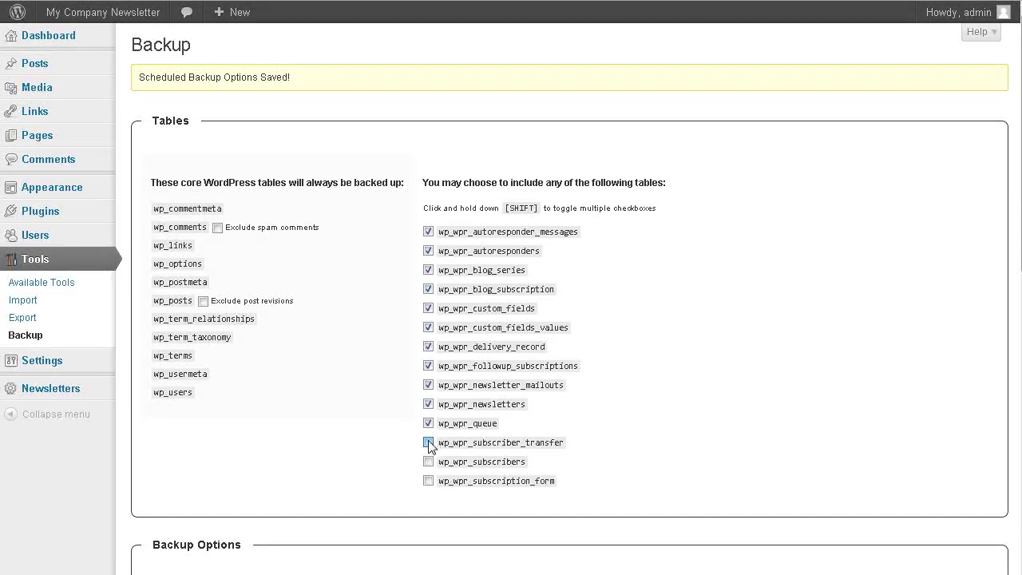
click(429, 443)
click(429, 462)
click(428, 481)
- Run the one-time backup with the file set to download to the computer
scroll(360, 404, down, 2)
scroll(198, 376, down, 2)
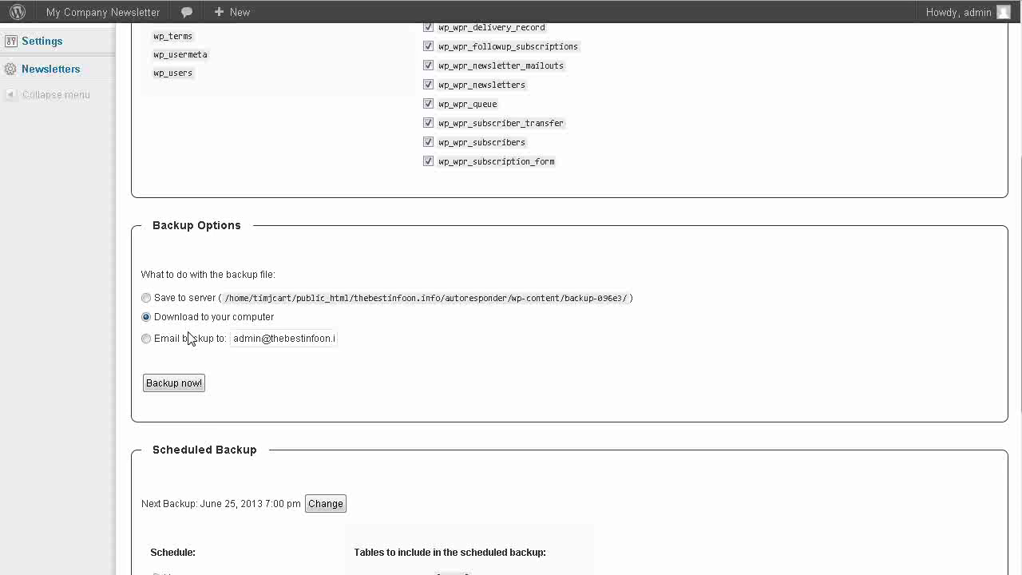
click(194, 385)
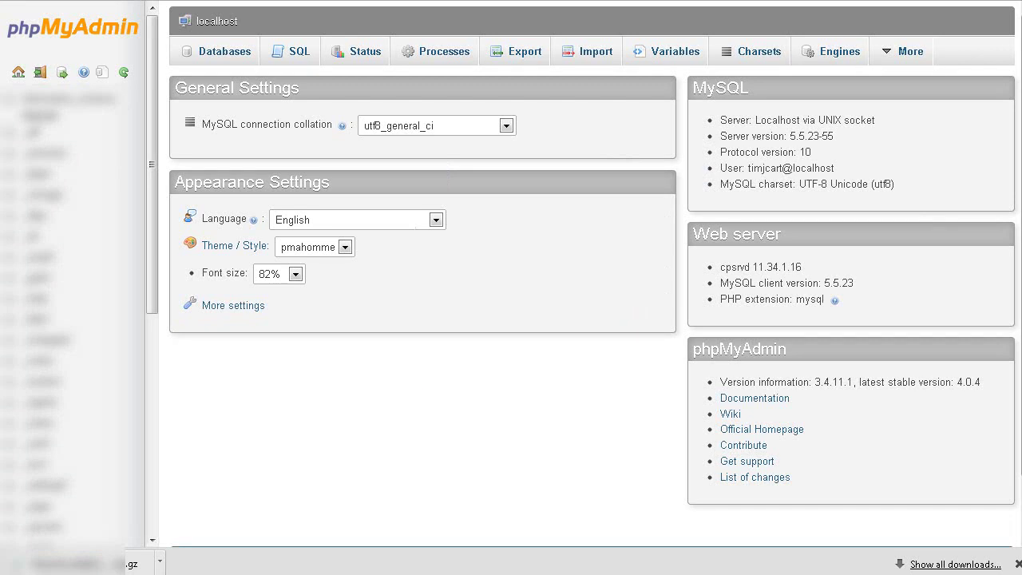
- Switch to phpMyAdmin, open the _wrdp12 database and select all of its tables
scroll(125, 232, down, 10)
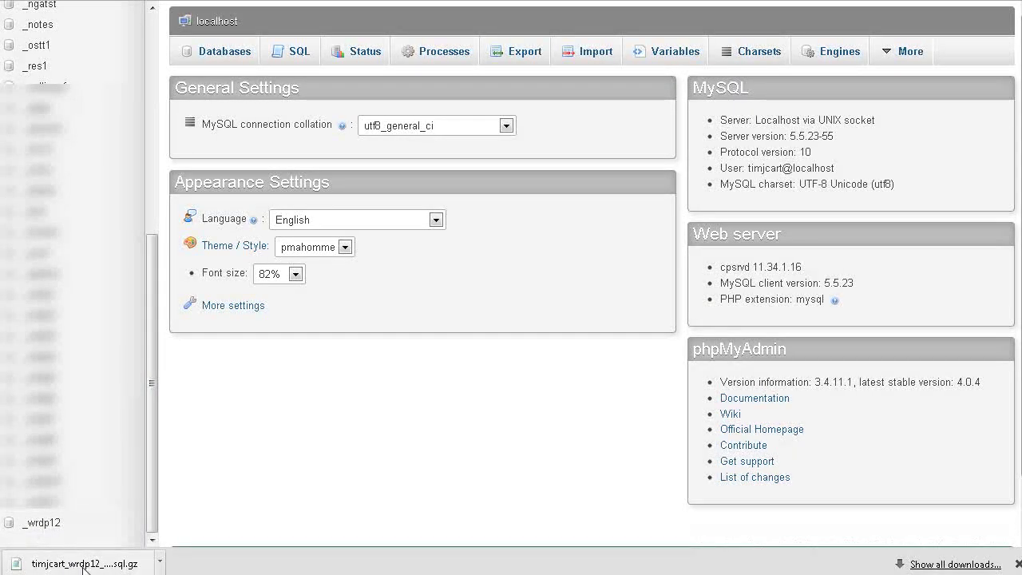
click(44, 523)
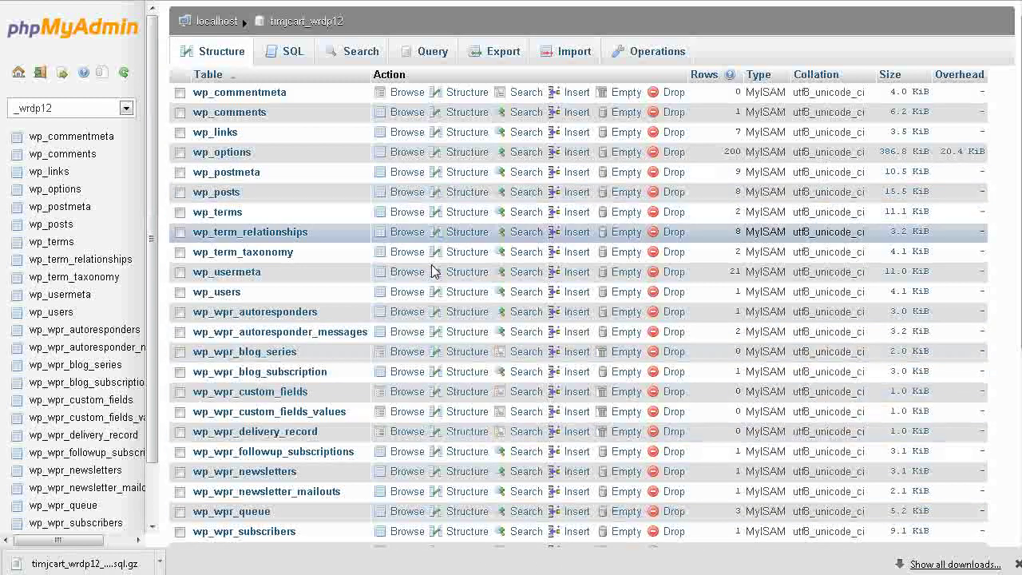
scroll(427, 271, down, 3)
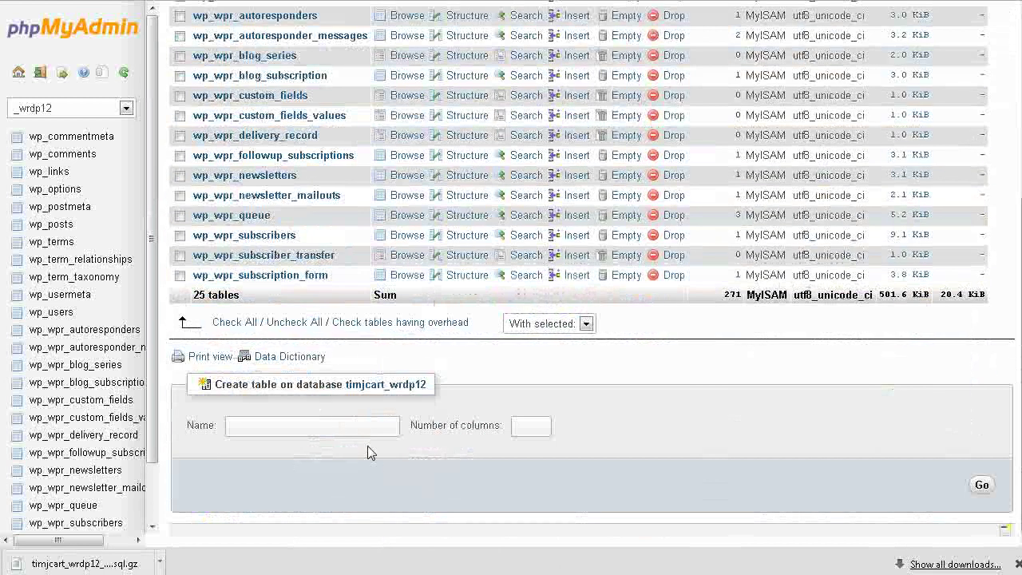
click(234, 323)
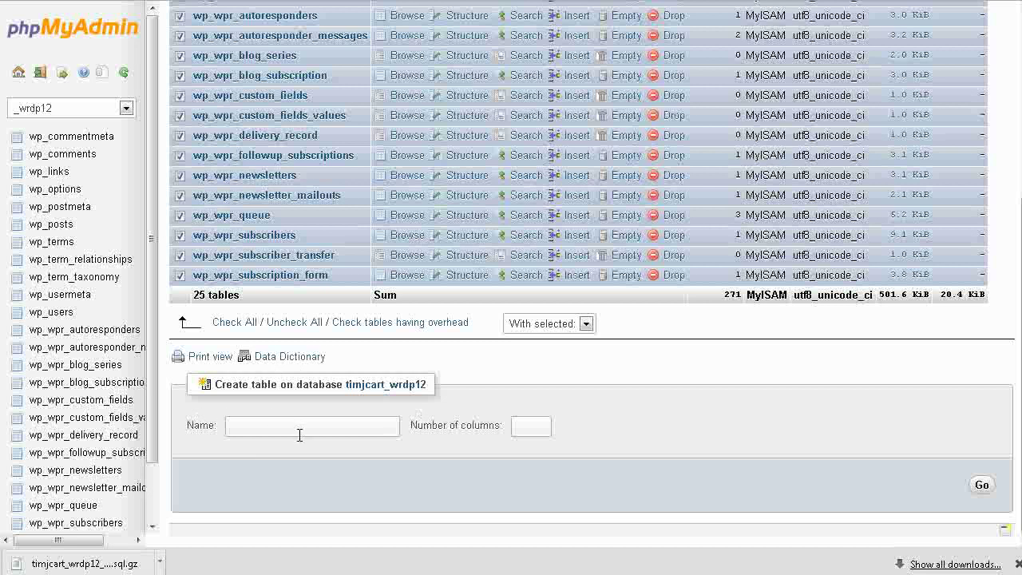
- Drop all selected tables from the _wrdp12 database, confirm the deletion and review the database structure
scroll(313, 451, up, 15)
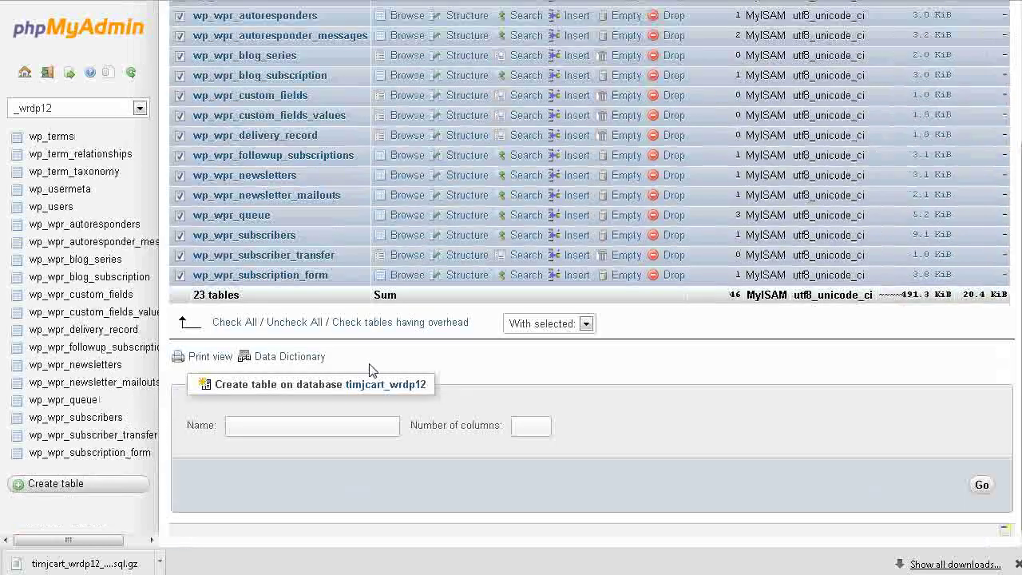
click(586, 325)
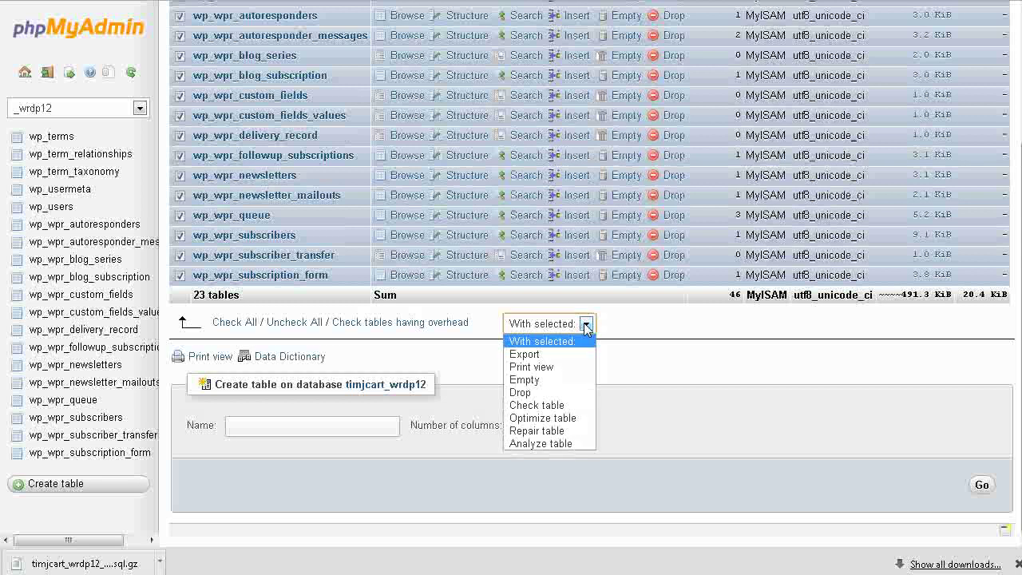
click(568, 392)
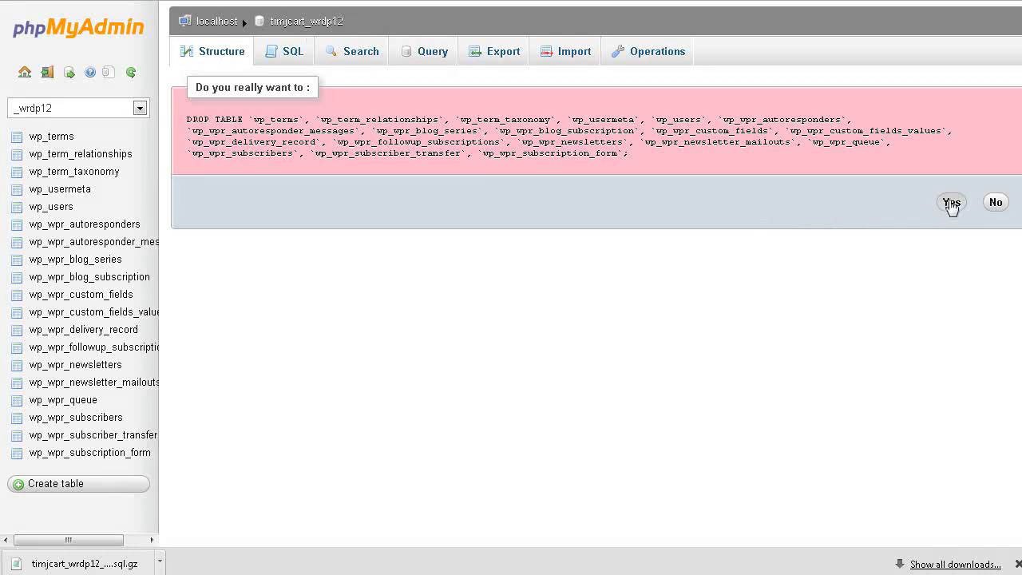
click(950, 202)
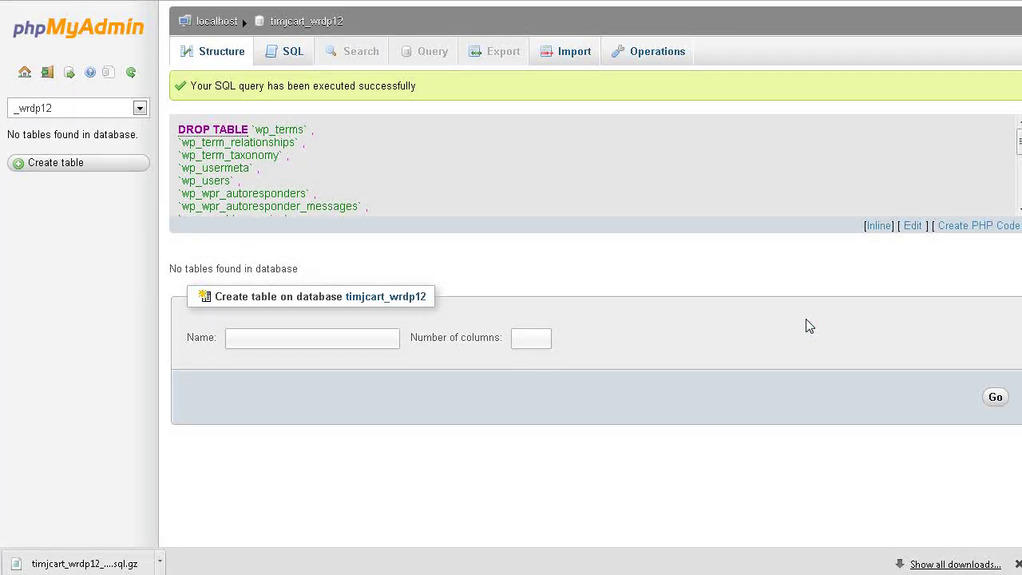
click(210, 54)
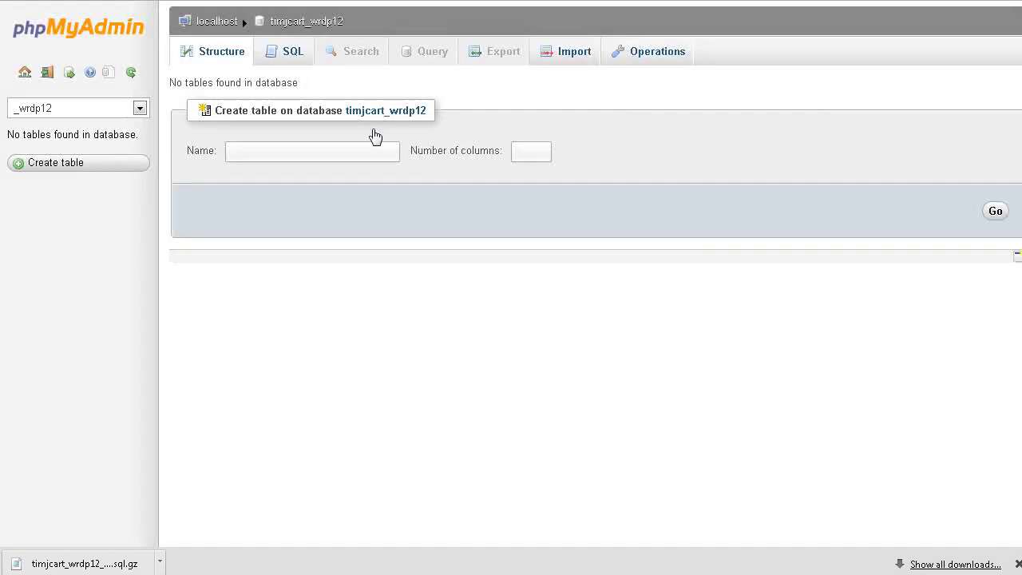
- Import the backup file timjcart_wrdp12_wp_20130624_834.sql.gz into the emptied _wrdp12 database and check its structure
click(572, 54)
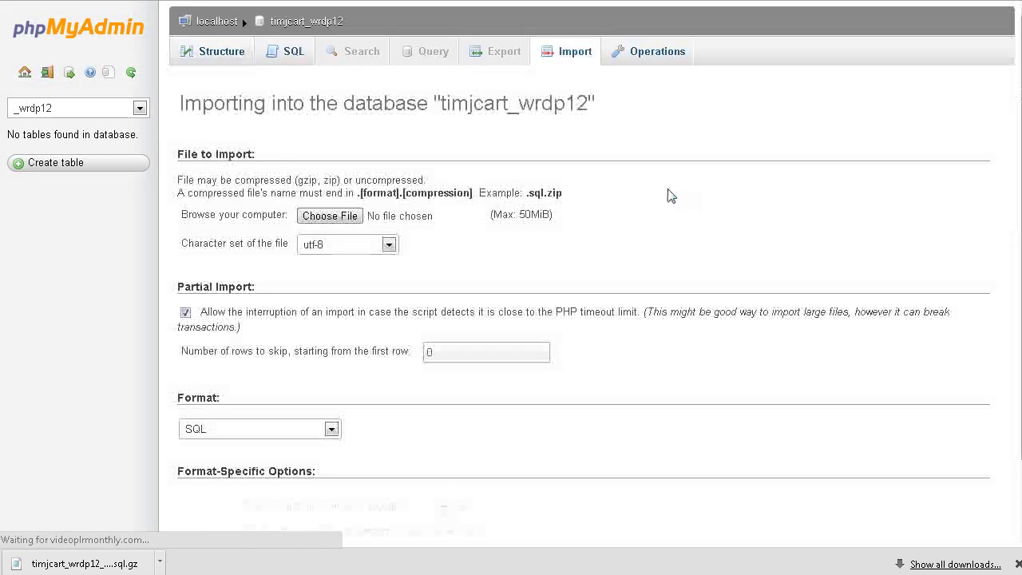
click(330, 217)
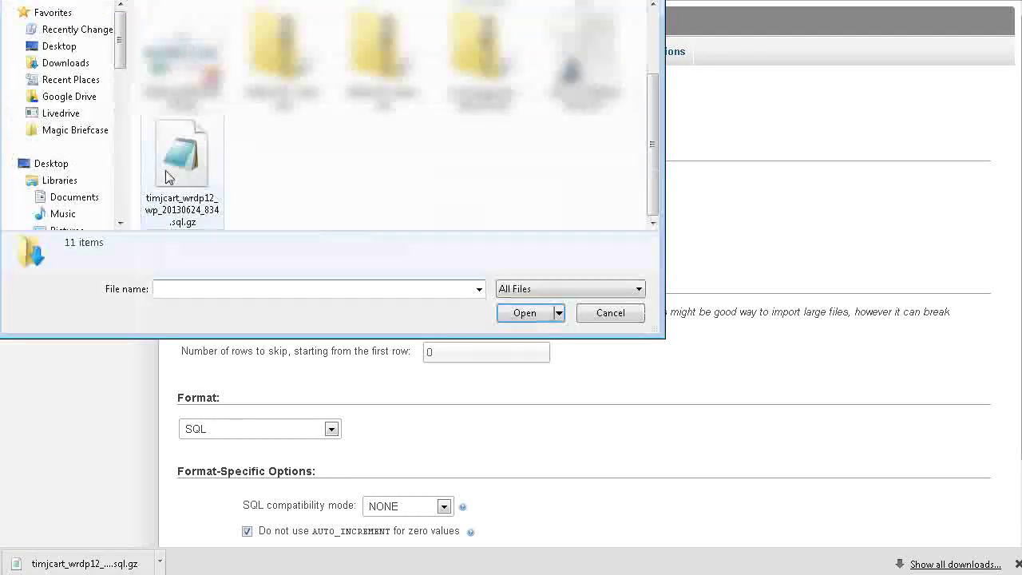
click(181, 166)
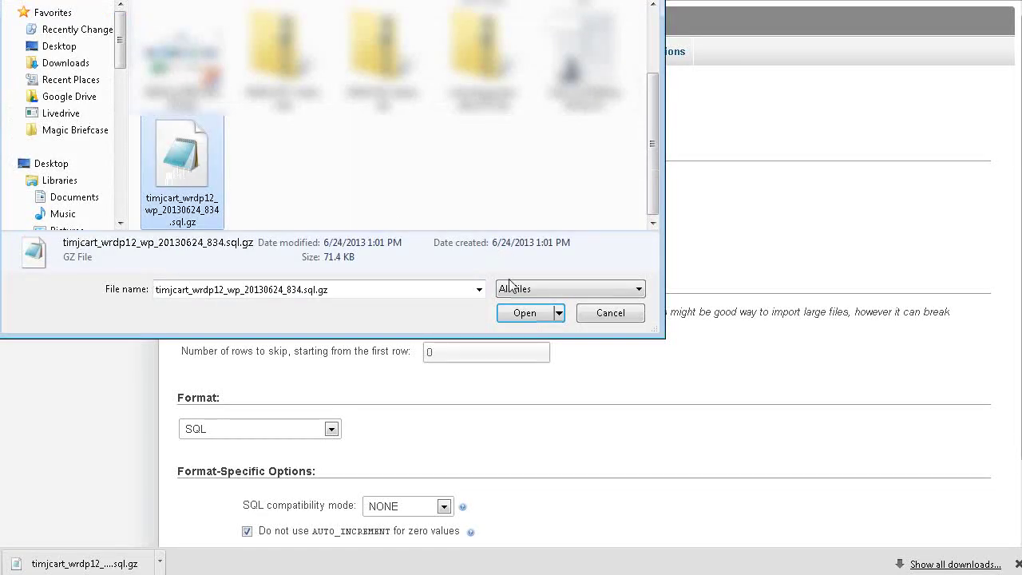
click(521, 313)
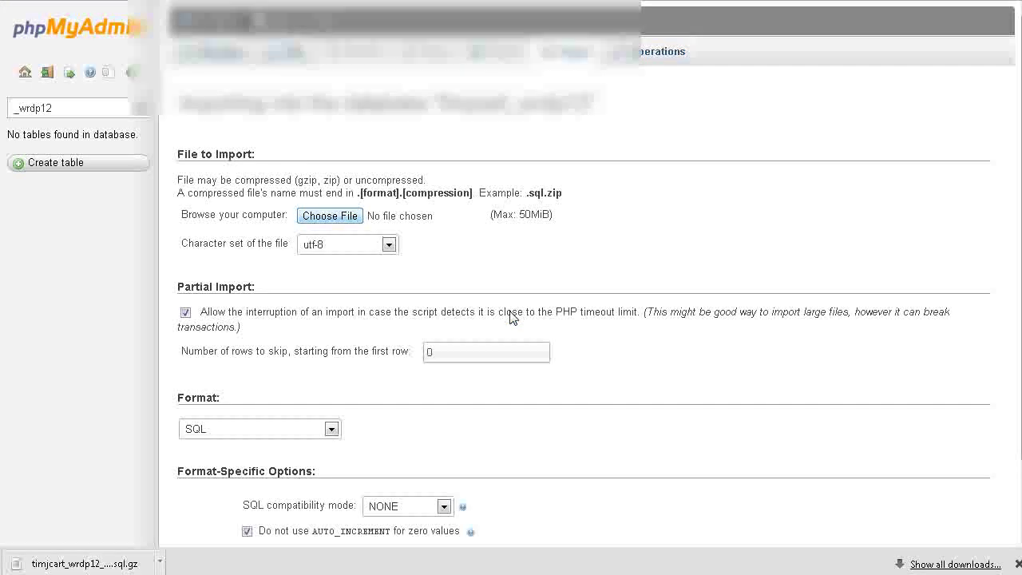
scroll(221, 302, down, 2)
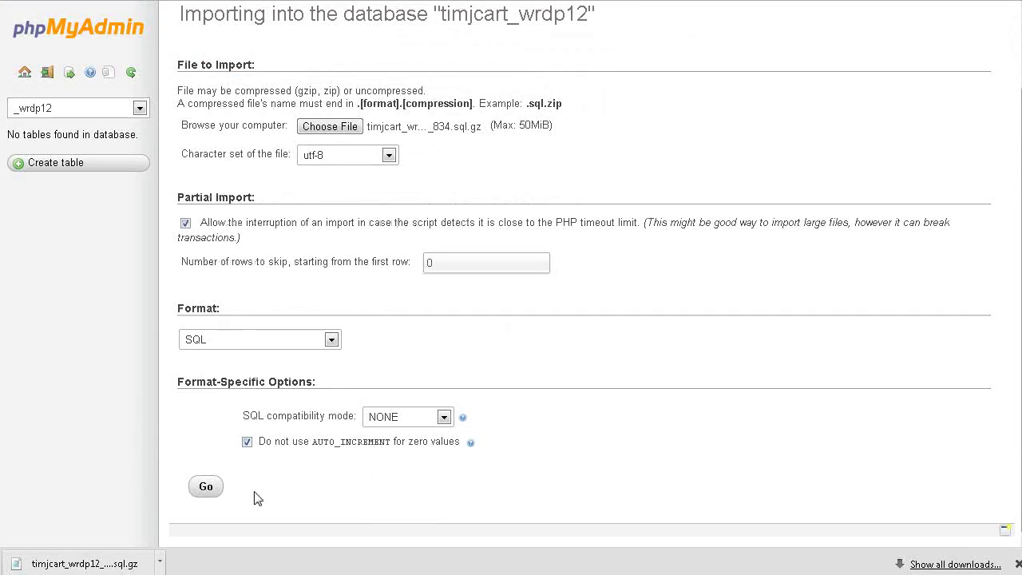
click(201, 489)
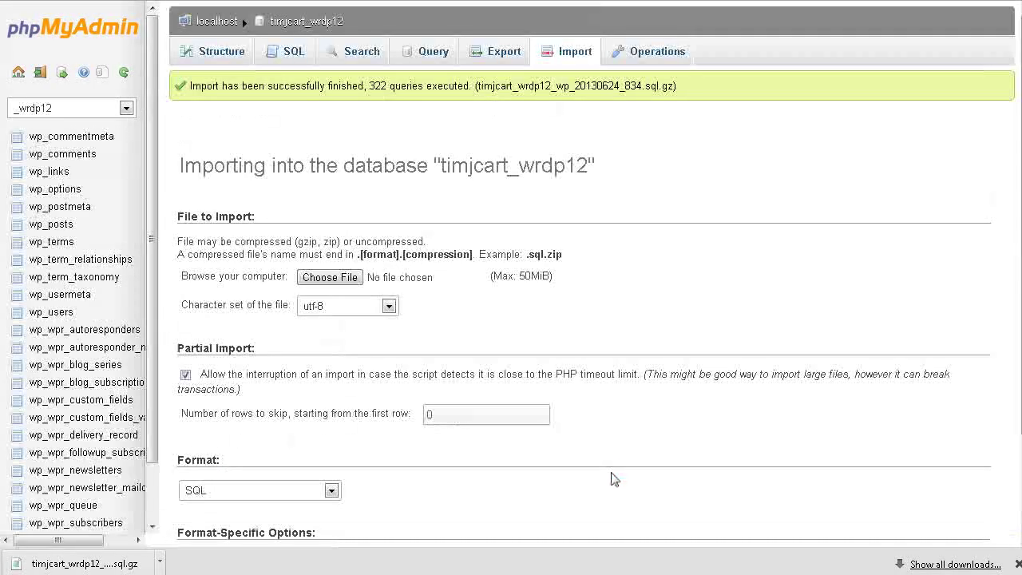
click(227, 56)
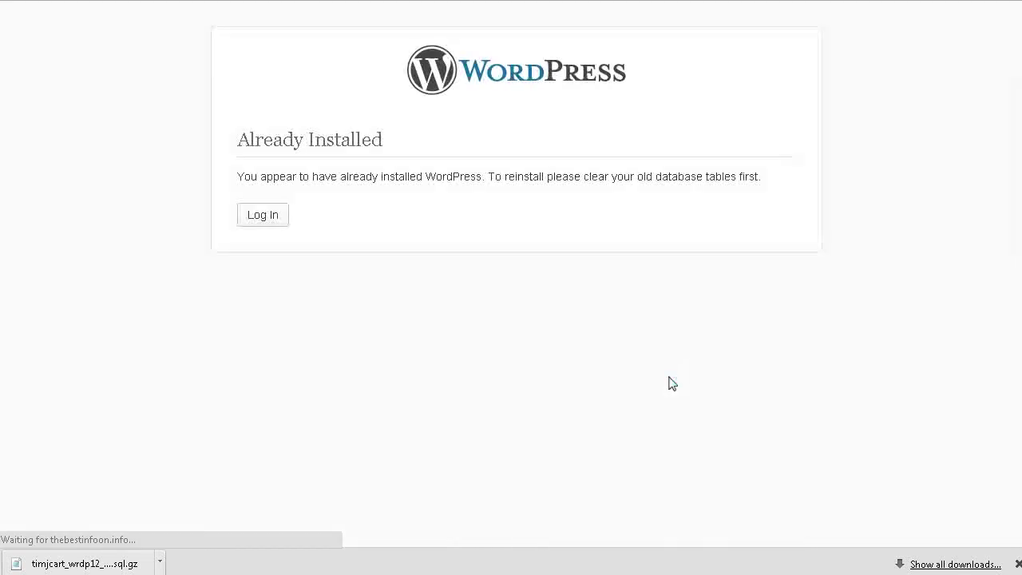
- Switch to the WordPress site, proceed to its dashboard, view the My Company Newsletter front page and return to the dashboard
click(258, 228)
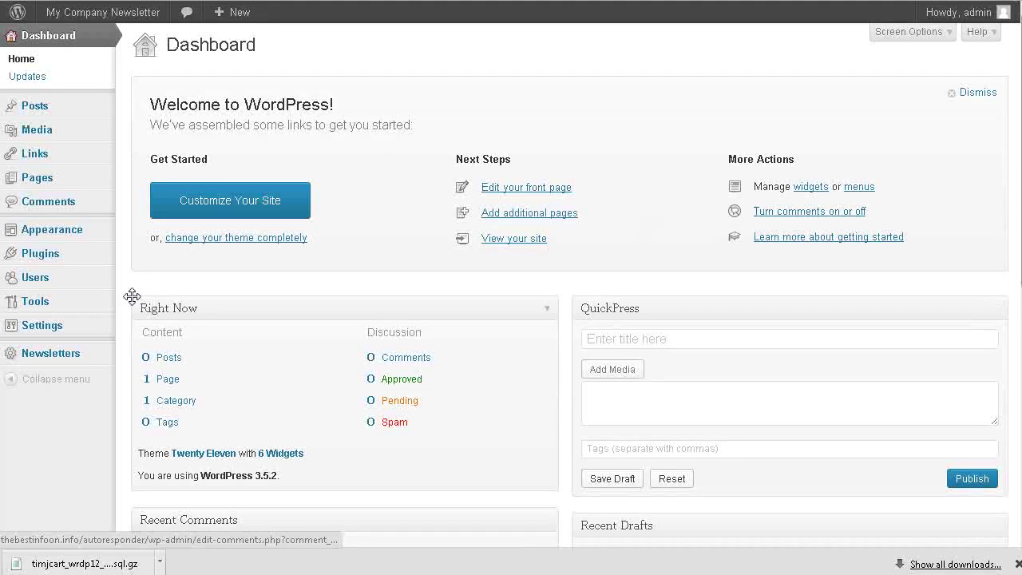
mouse_move(69, 20)
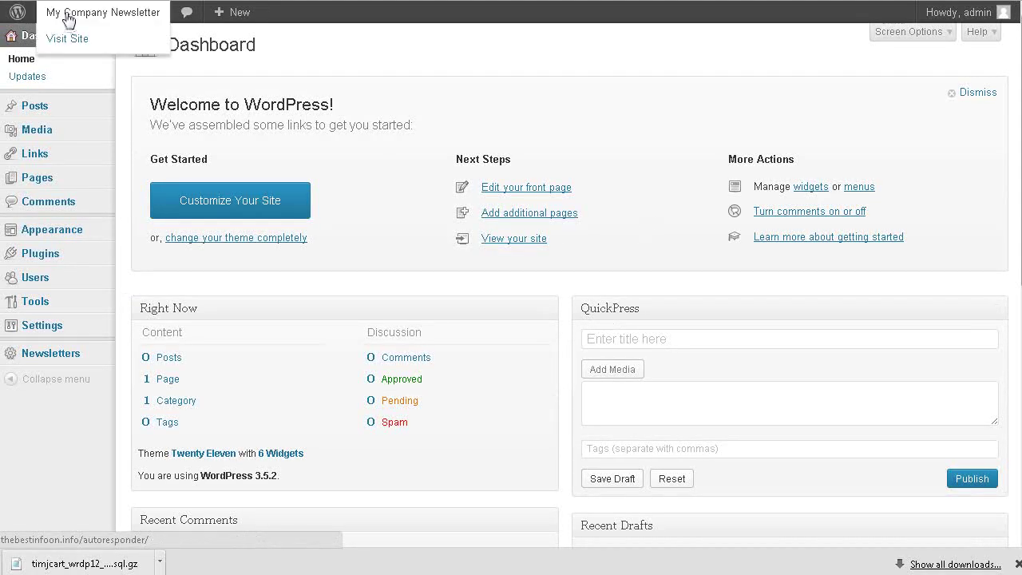
click(85, 40)
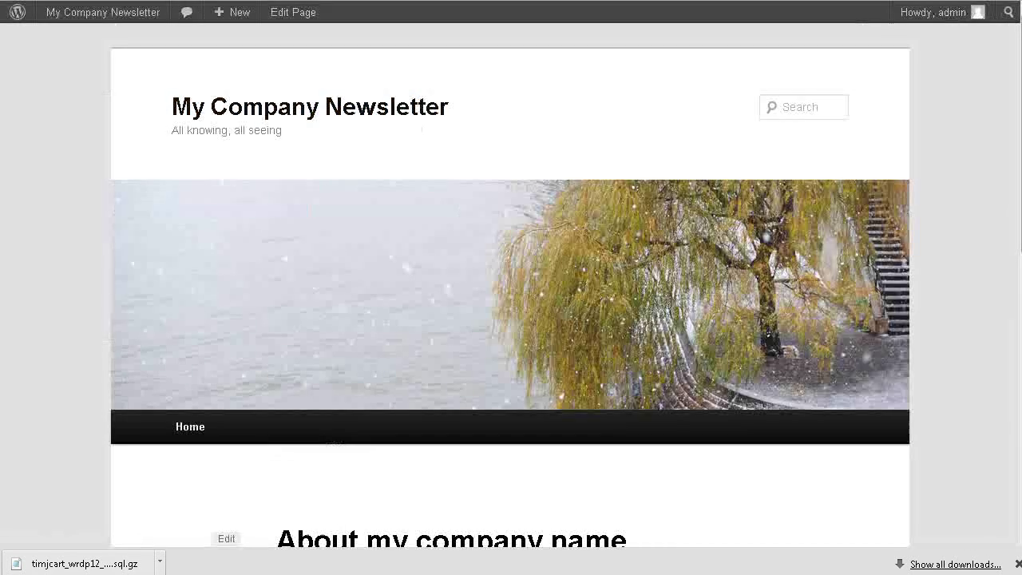
key(alt+Left)
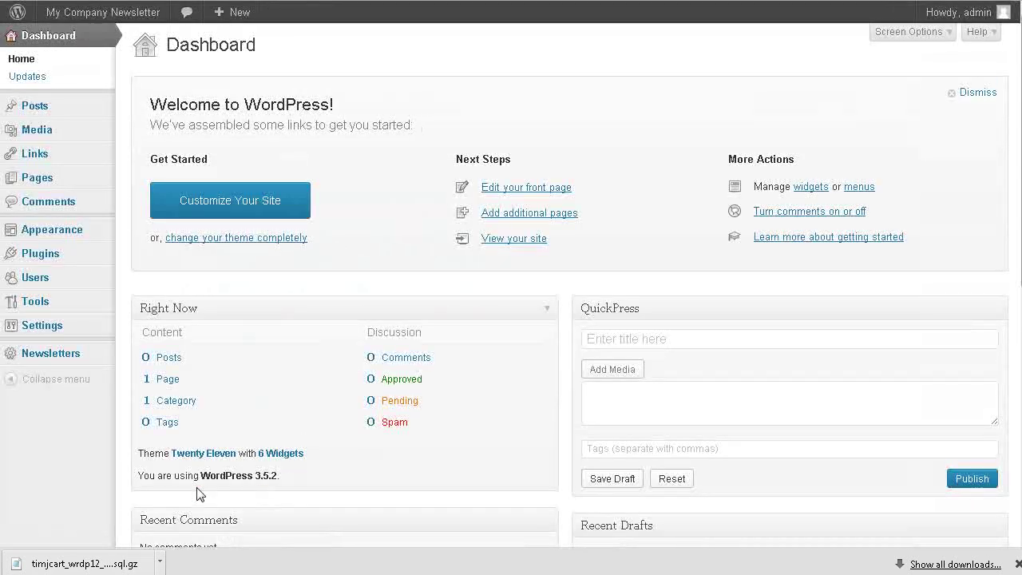